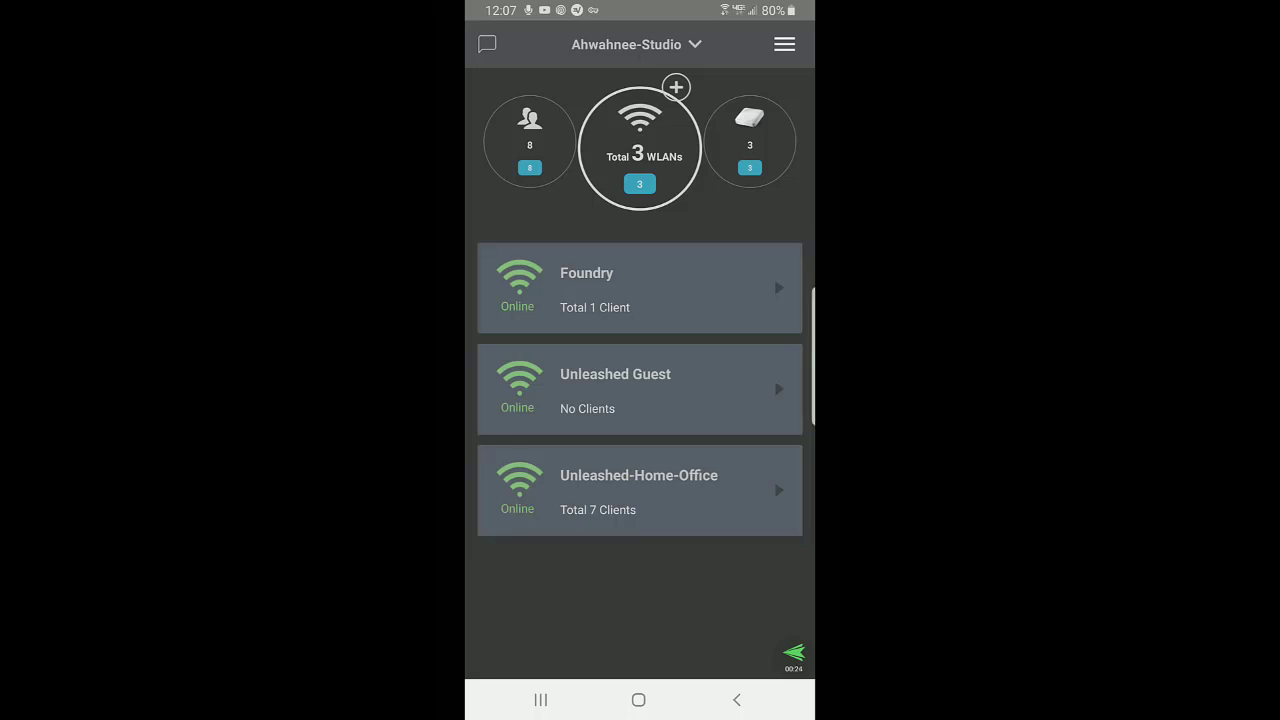
Create a Standard-type WLAN named 'Standard WLAN' with a hidden password, and show its advanced options.
{"action": "left_click", "coordinate": [676, 87]}
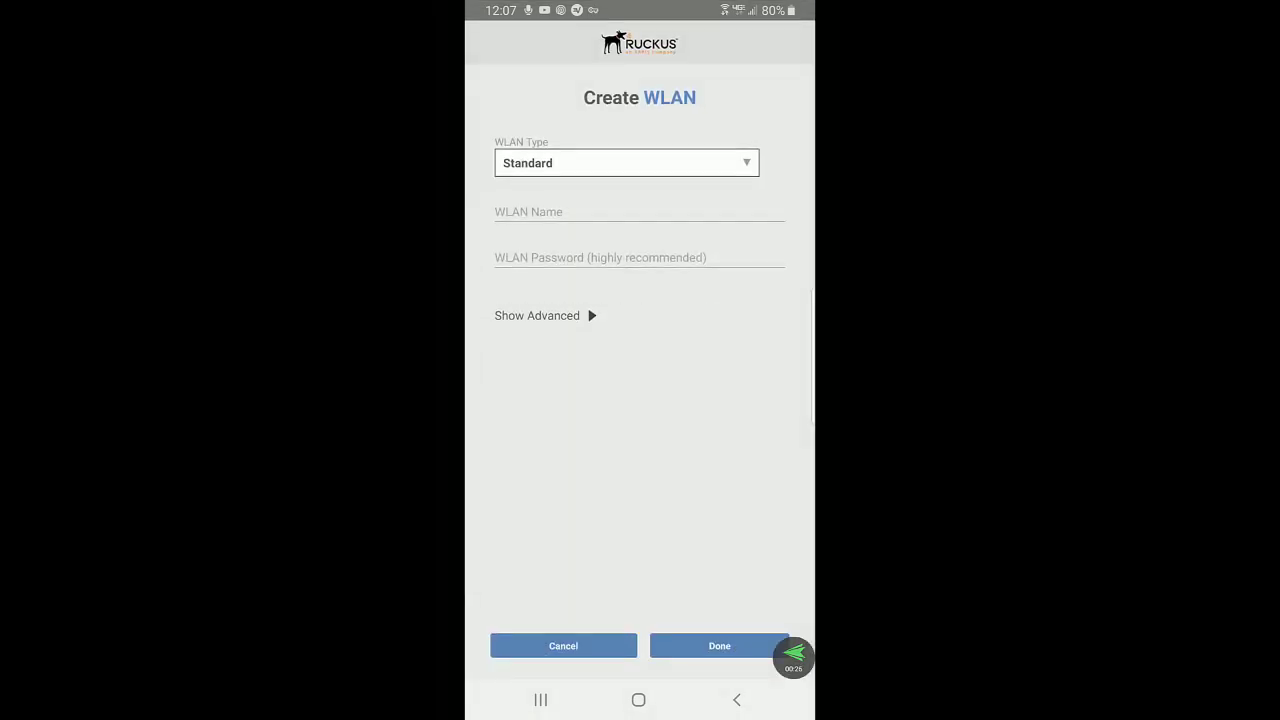
{"action": "left_click", "coordinate": [626, 163]}
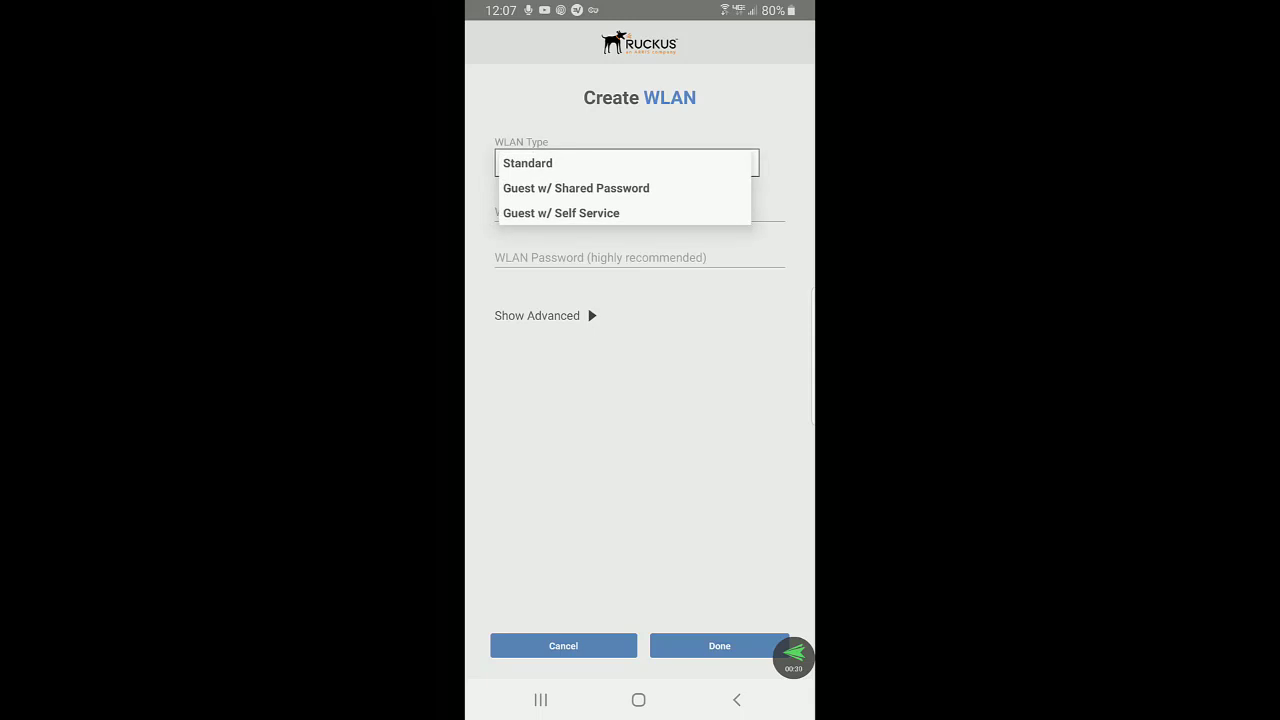
{"action": "left_click", "coordinate": [560, 163]}
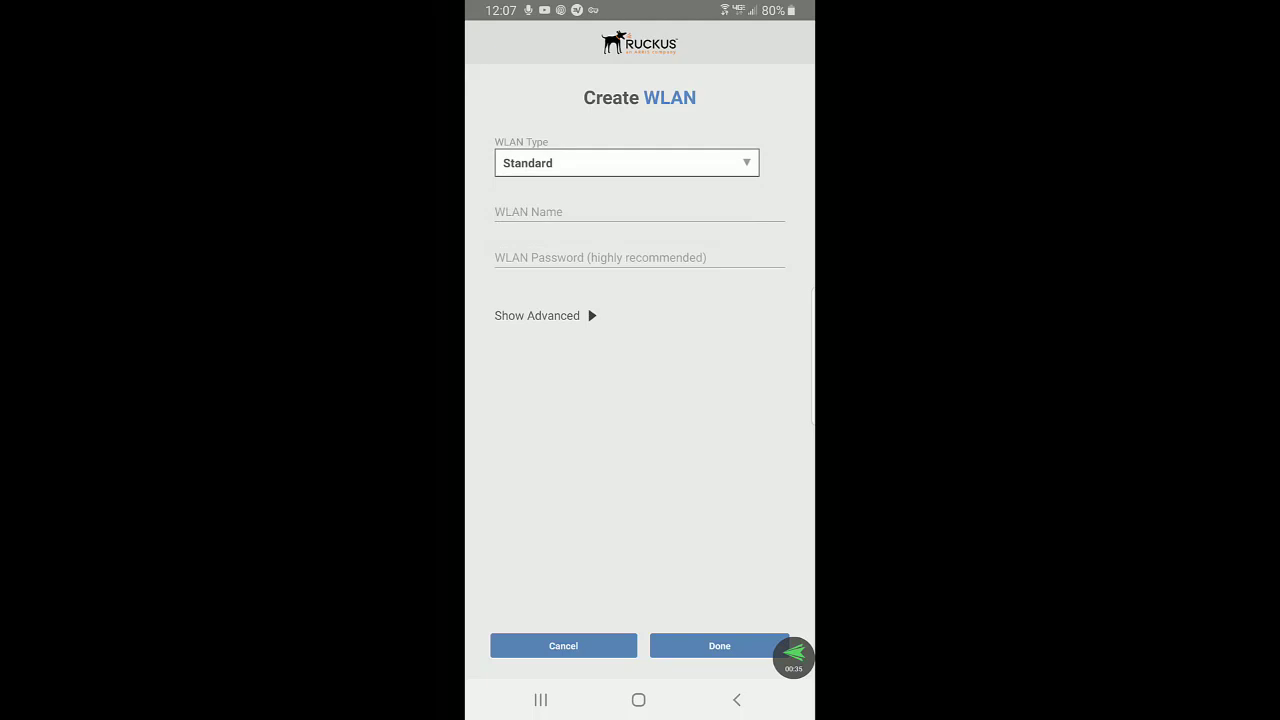
{"action": "left_click", "coordinate": [600, 212]}
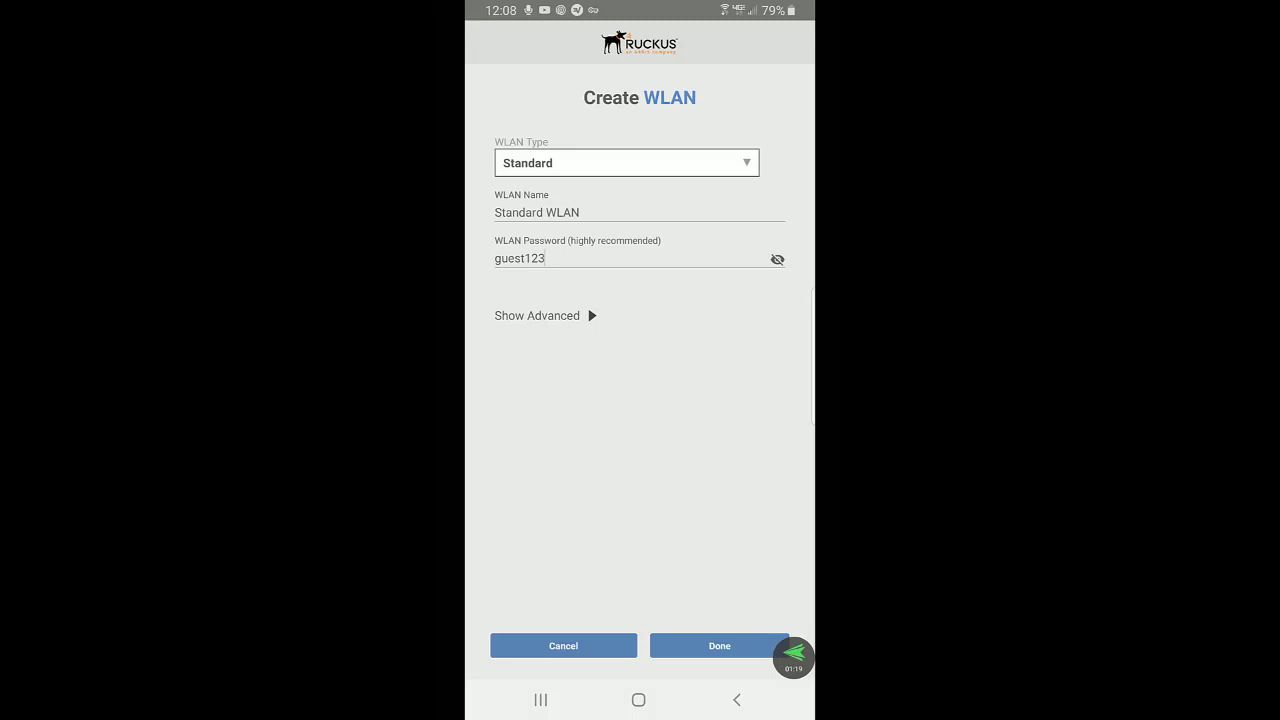
{"action": "left_click", "coordinate": [777, 259]}
{"action": "left_click", "coordinate": [545, 315]}
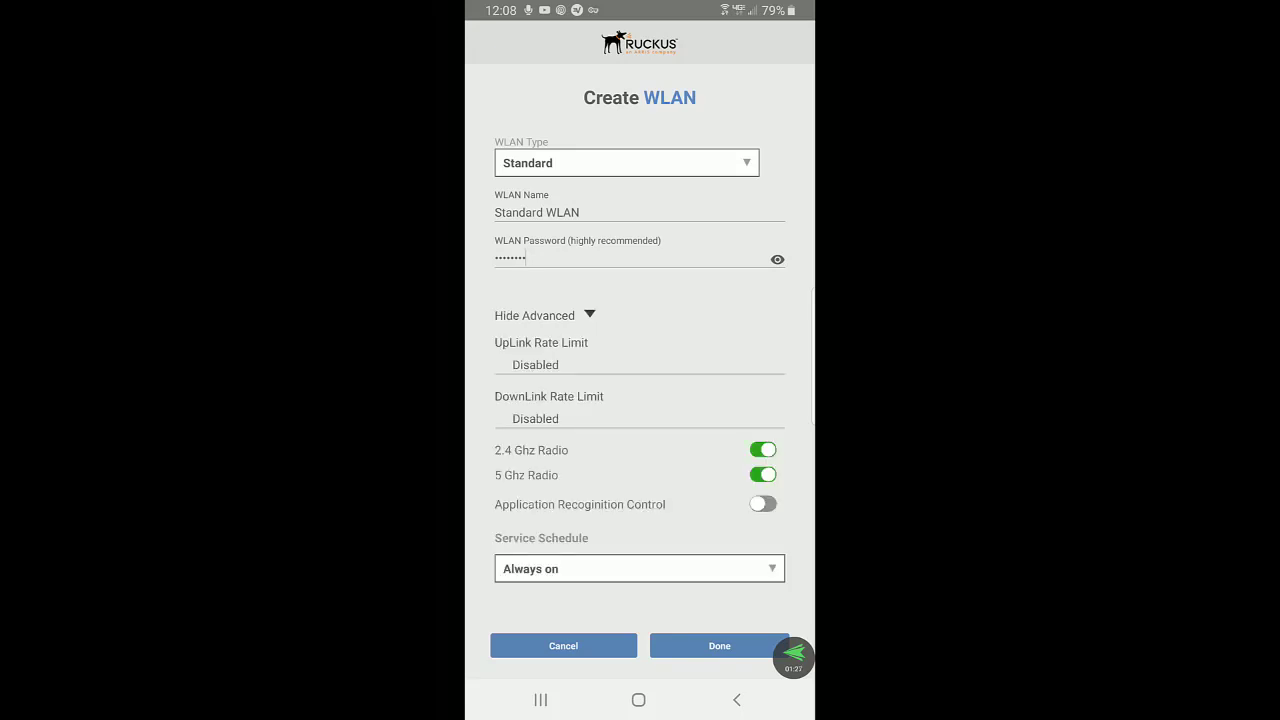
{"action": "left_click", "coordinate": [600, 364]}
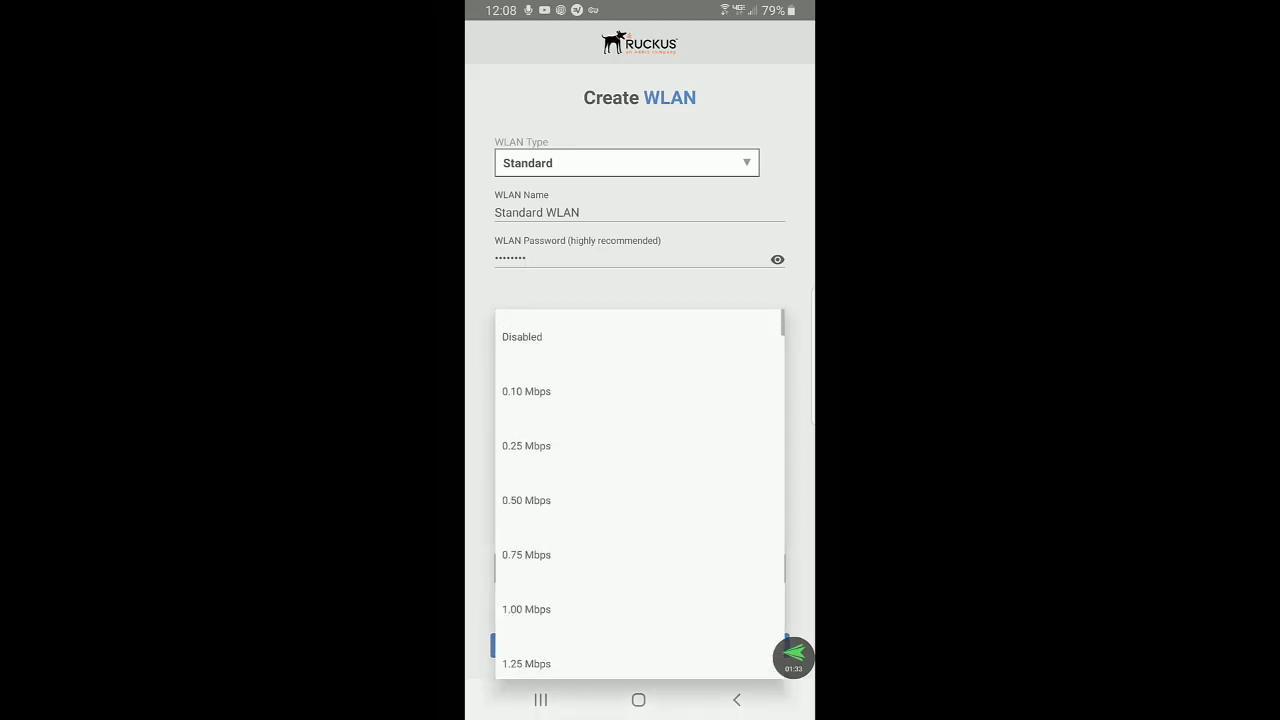
{"action": "scroll", "coordinate": [640, 490], "scroll_direction": "down", "scroll_amount": 2}
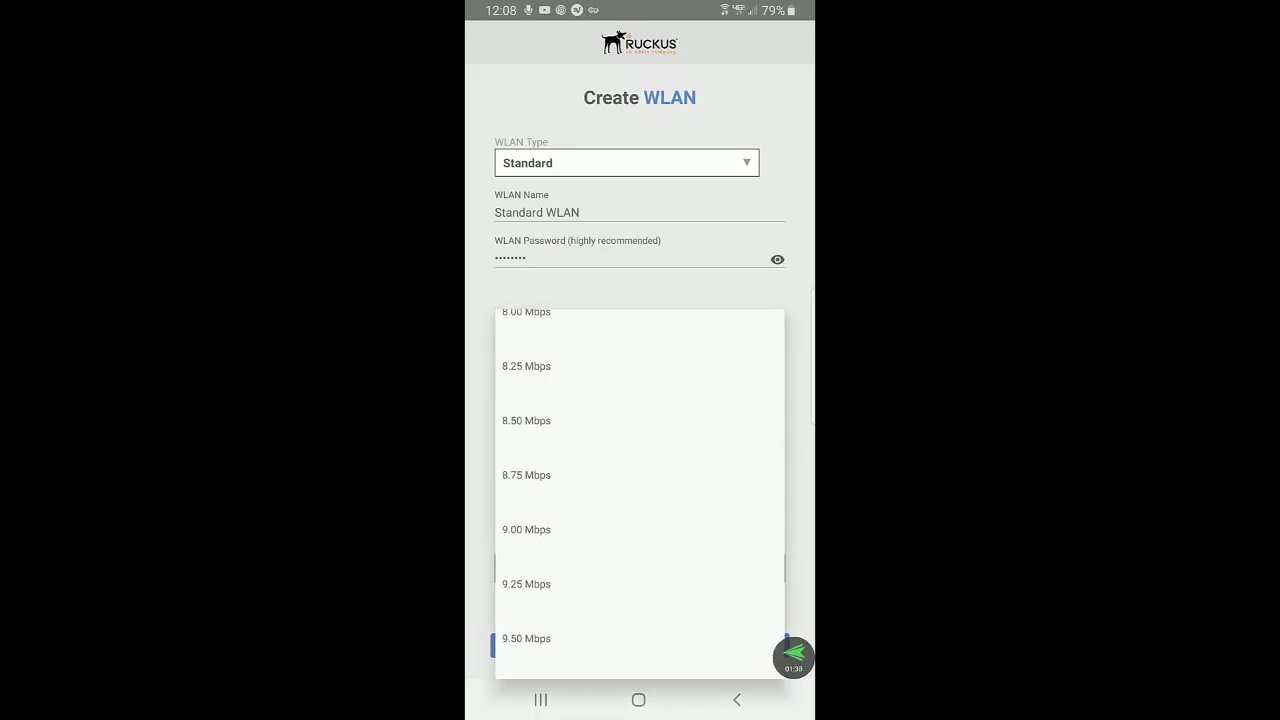
{"action": "key", "text": "Escape"}
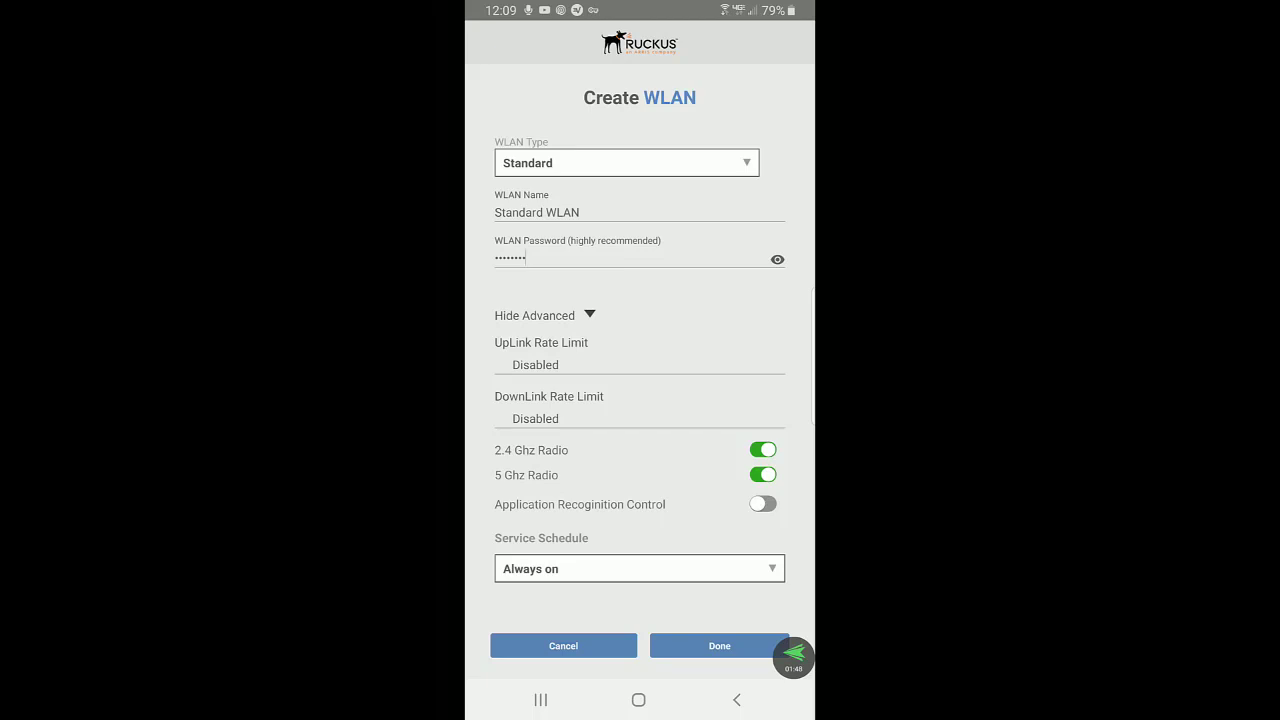
{"action": "scroll", "coordinate": [640, 400], "scroll_direction": "down", "scroll_amount": 1}
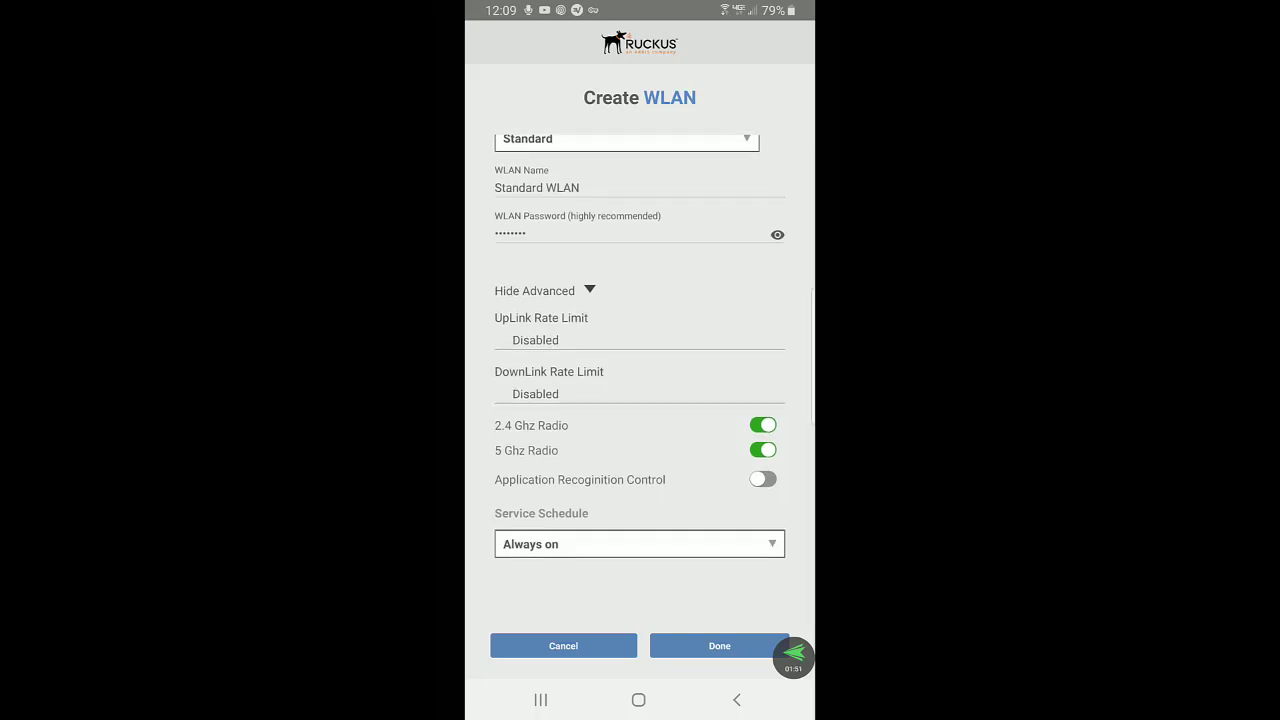
Enable Application Recognition Control, preview a Custom weekday 9 AM–5 PM schedule, then revert to Always on.
{"action": "left_click", "coordinate": [762, 479]}
{"action": "left_click", "coordinate": [640, 544]}
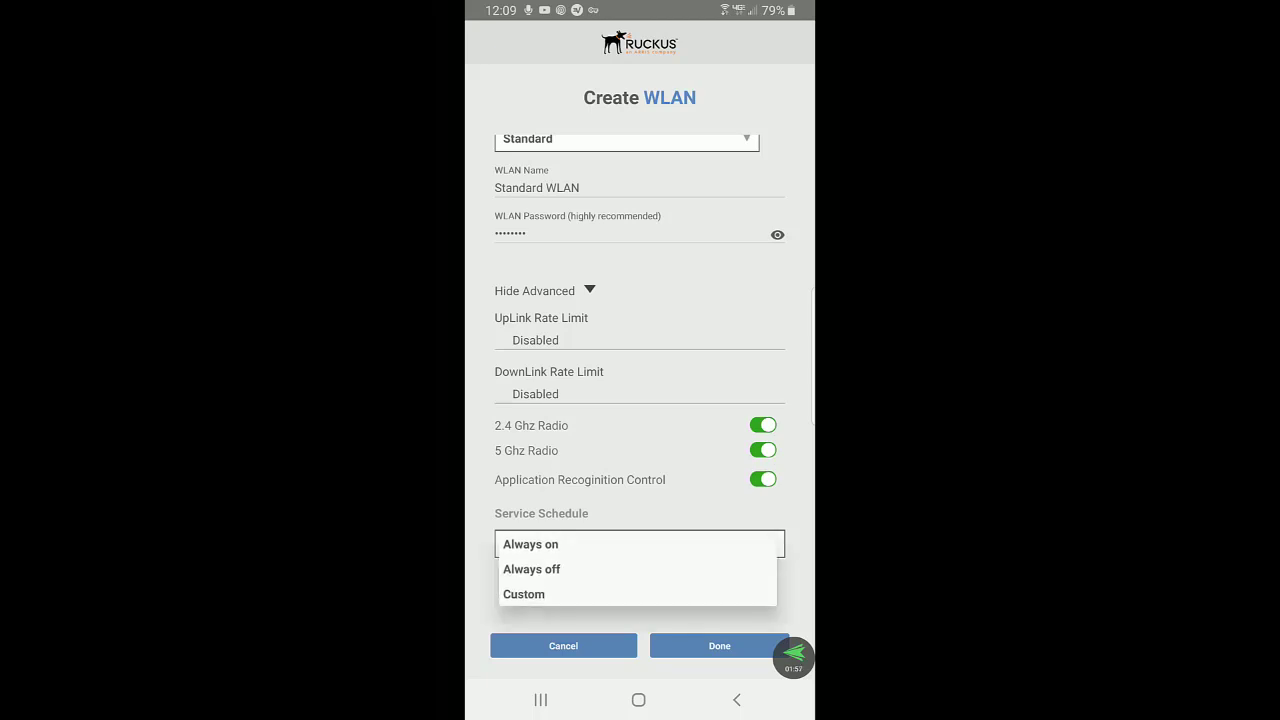
{"action": "left_click", "coordinate": [524, 594]}
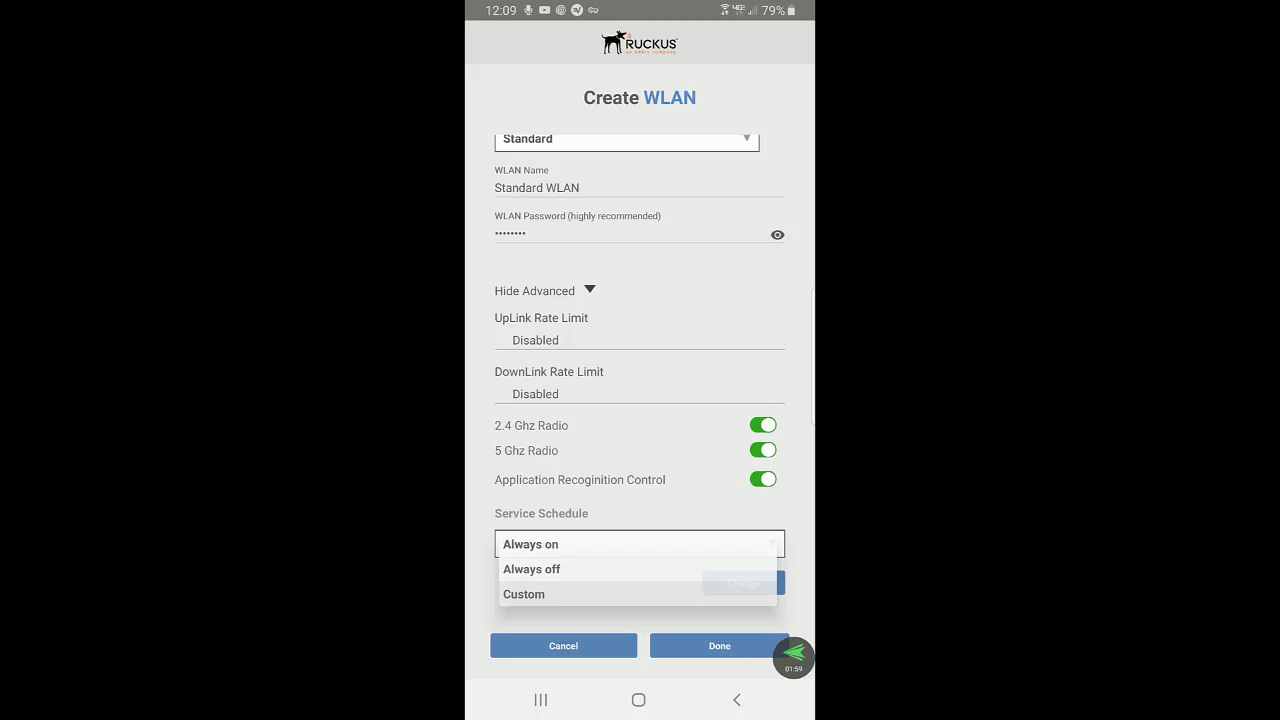
{"action": "scroll", "coordinate": [640, 400], "scroll_direction": "down", "scroll_amount": 5}
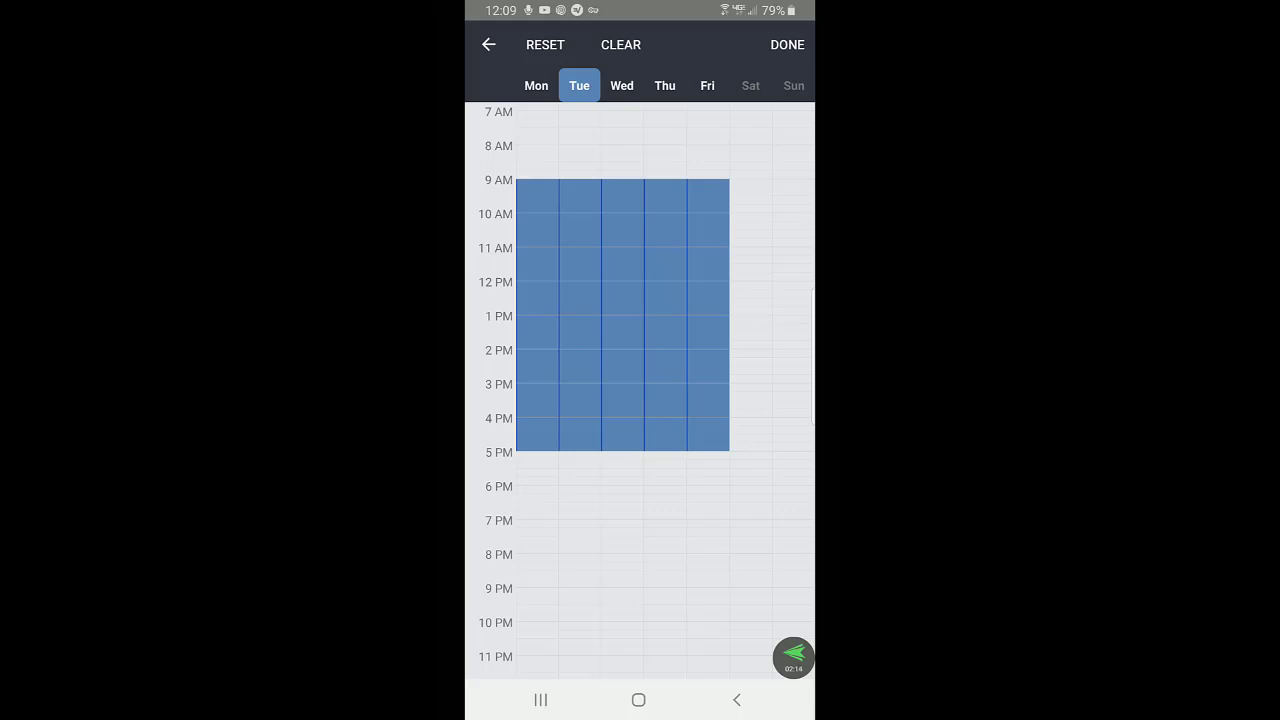
{"action": "left_click", "coordinate": [787, 44]}
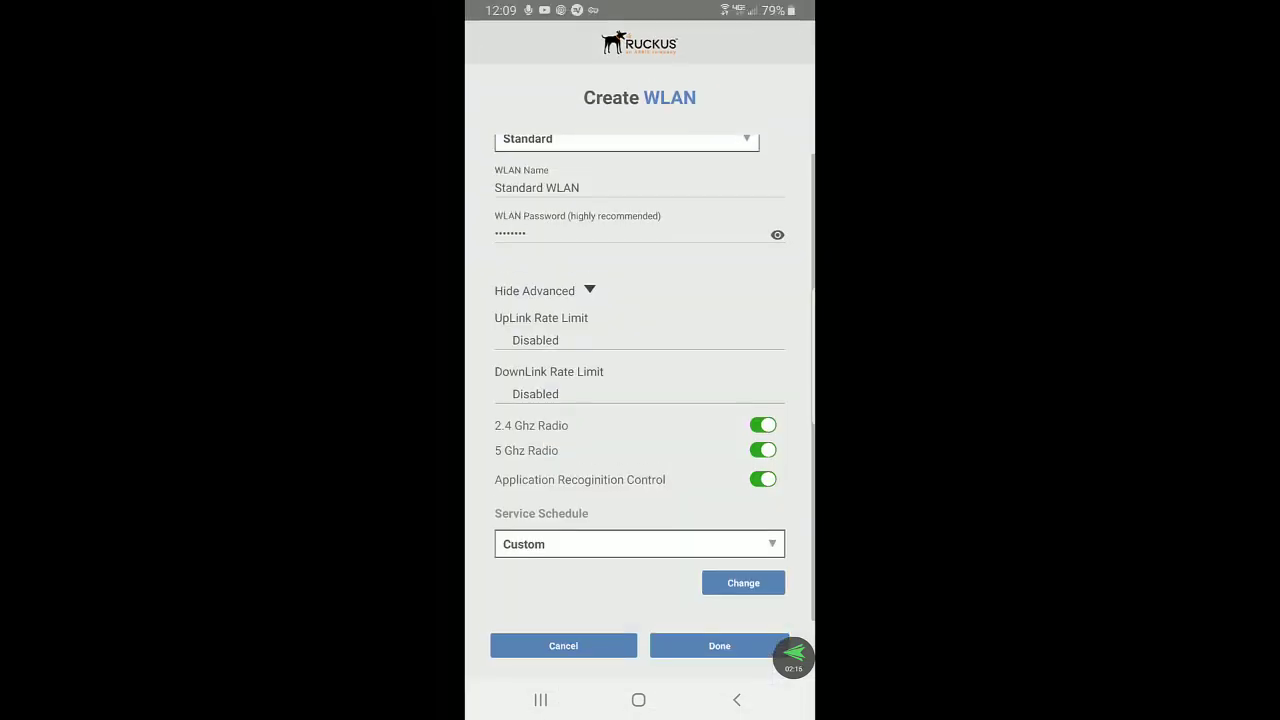
{"action": "left_click", "coordinate": [640, 544]}
{"action": "left_click", "coordinate": [531, 541]}
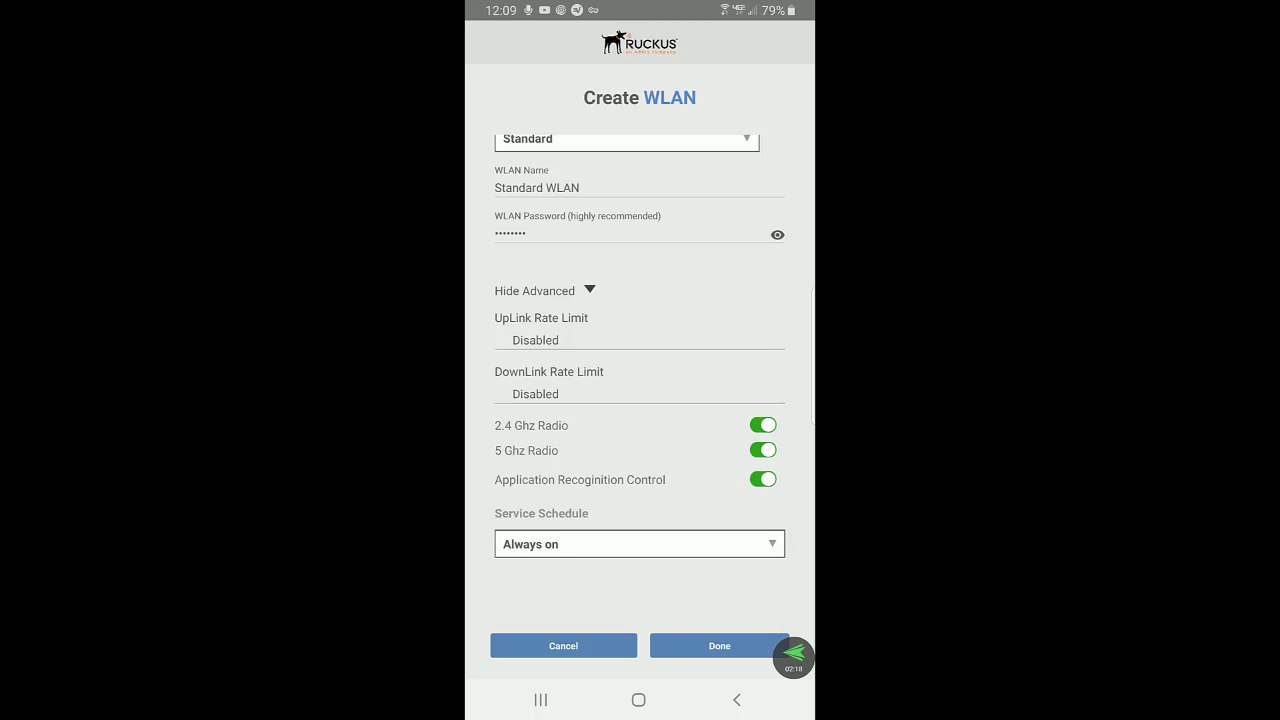
Save 'Standard WLAN' and confirm it appears online on the dashboard as the fourth WLAN.
{"action": "left_click", "coordinate": [719, 645]}
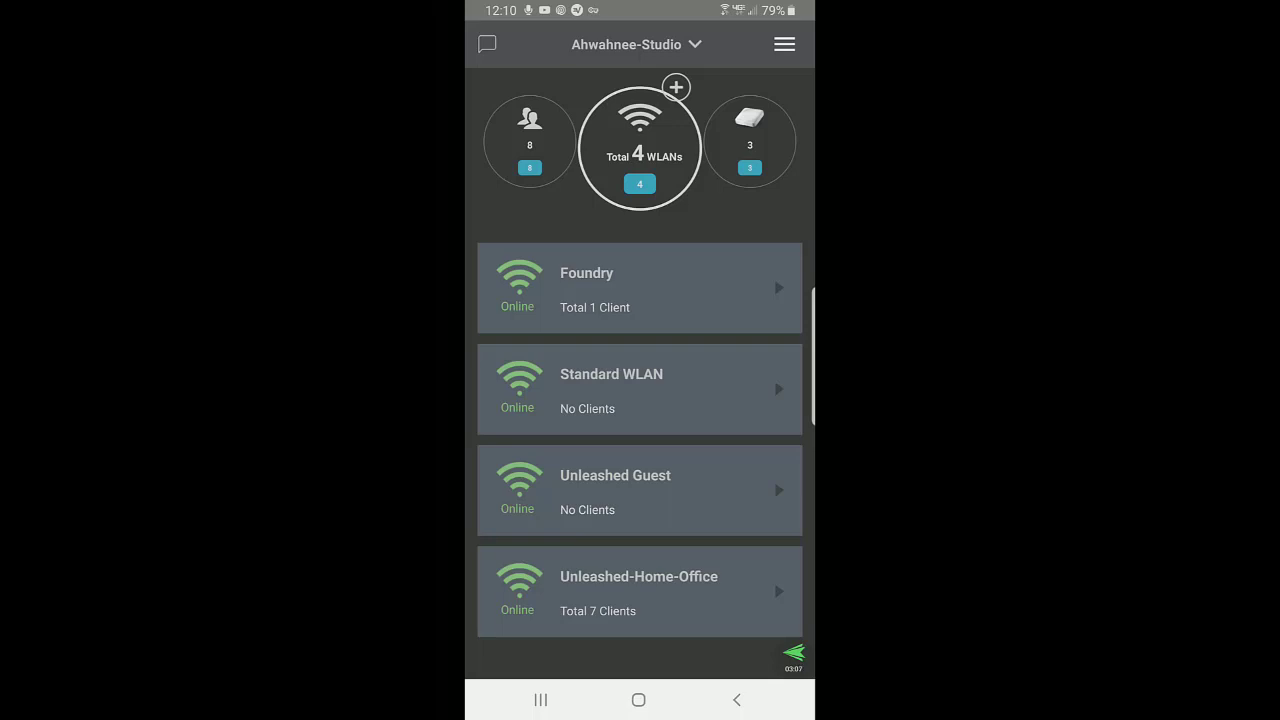
Join the phone to the 'Standard WLAN' network in Wi-Fi settings using its password.
{"action": "left_click", "coordinate": [540, 700]}
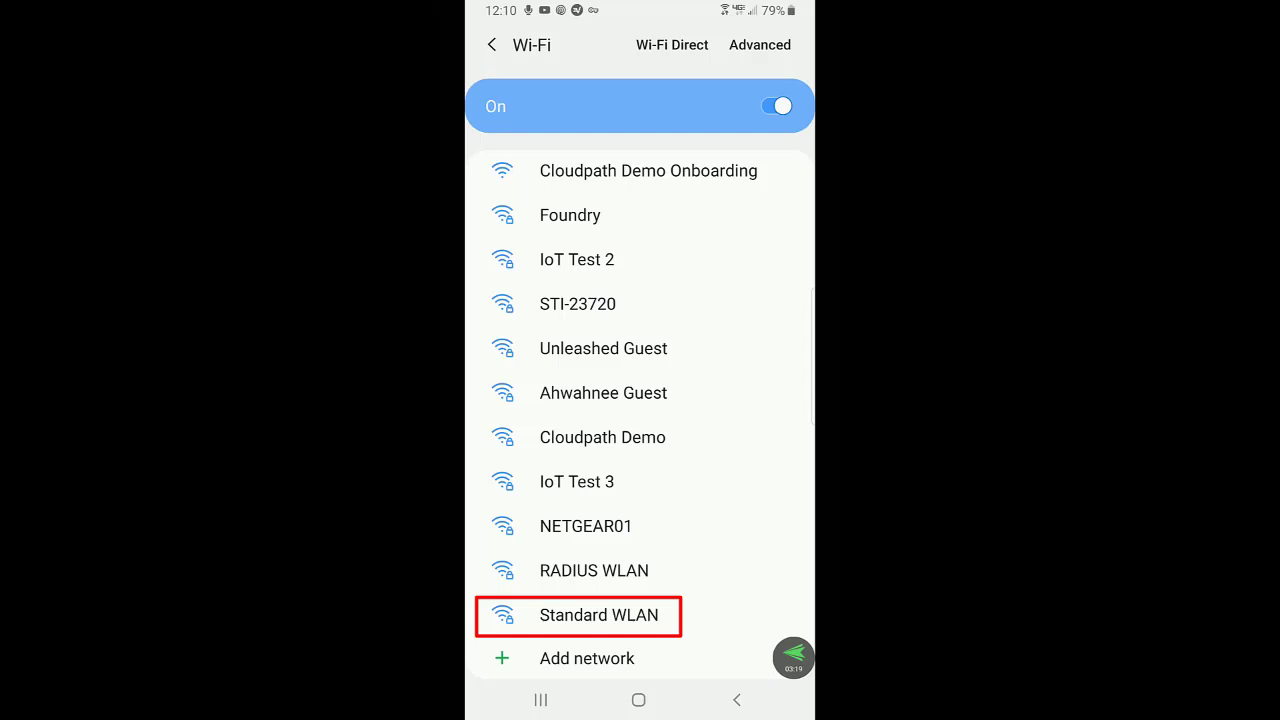
{"action": "left_click", "coordinate": [598, 615]}
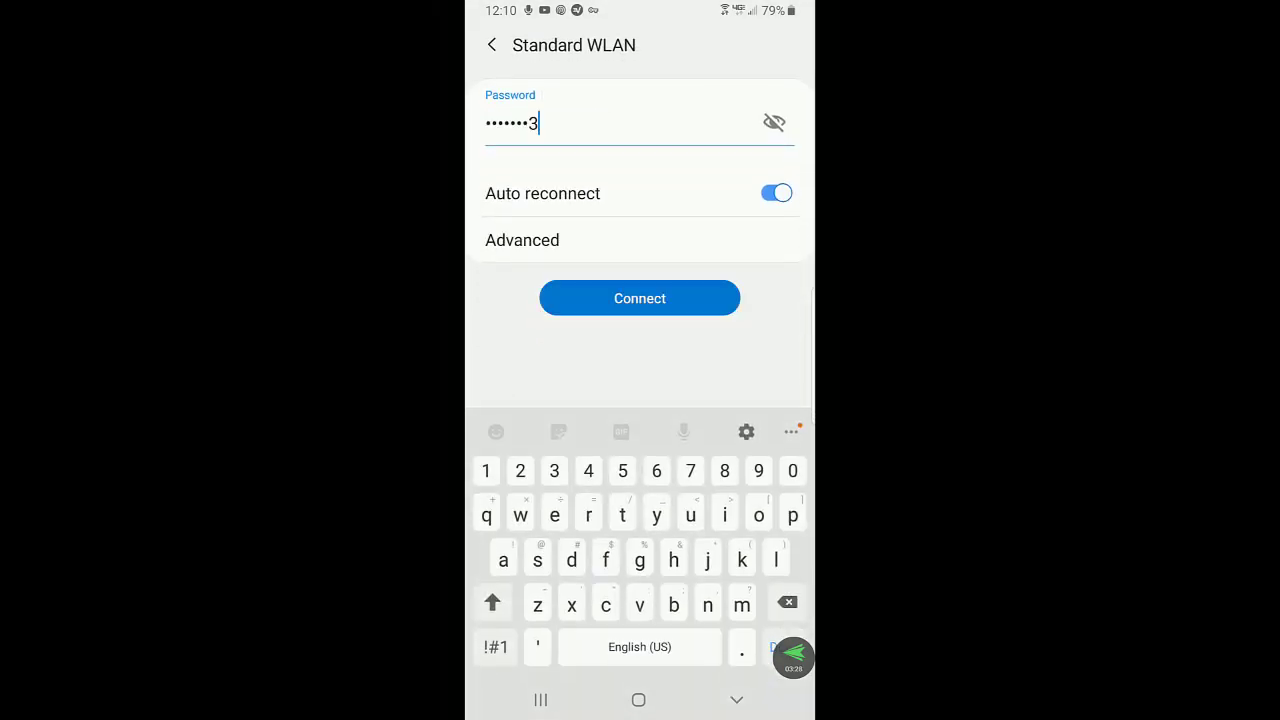
{"action": "left_click", "coordinate": [774, 122]}
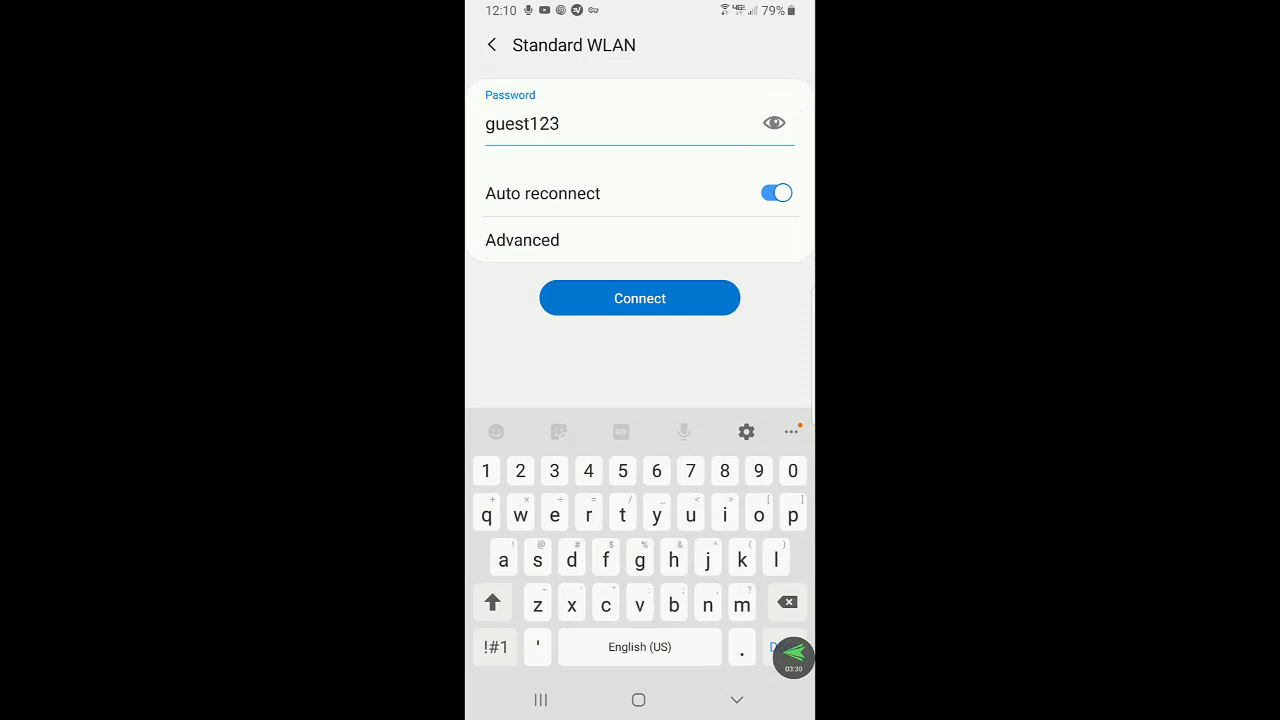
{"action": "left_click", "coordinate": [774, 122]}
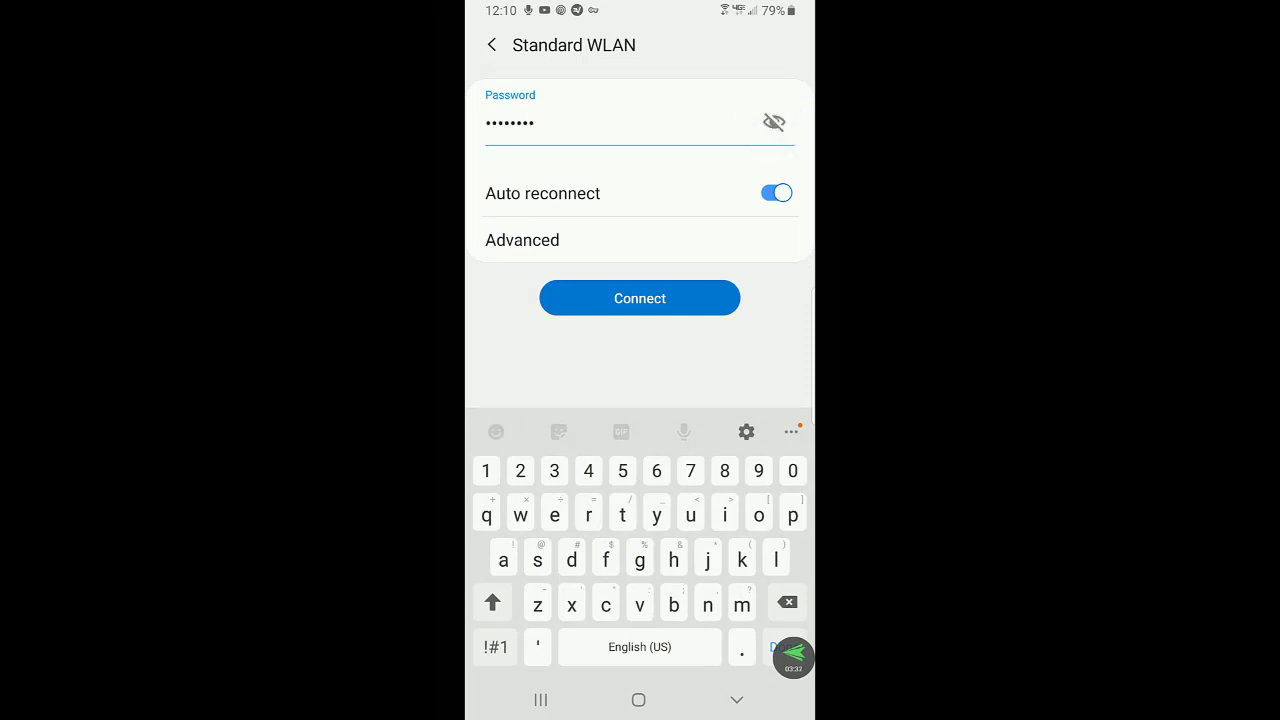
{"action": "left_click", "coordinate": [639, 298]}
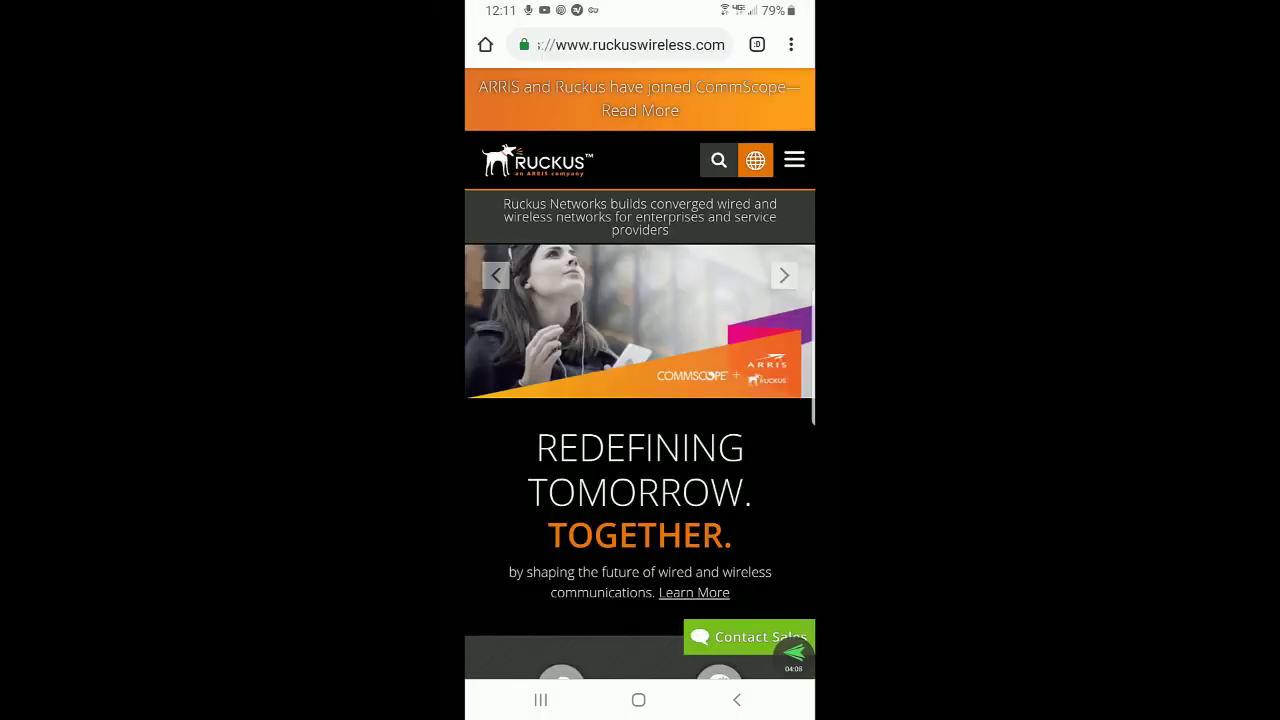
Open the Ruckus Unleashed page via the site menu's Products > System Management and Control.
{"action": "left_click", "coordinate": [794, 160]}
{"action": "left_click", "coordinate": [516, 308]}
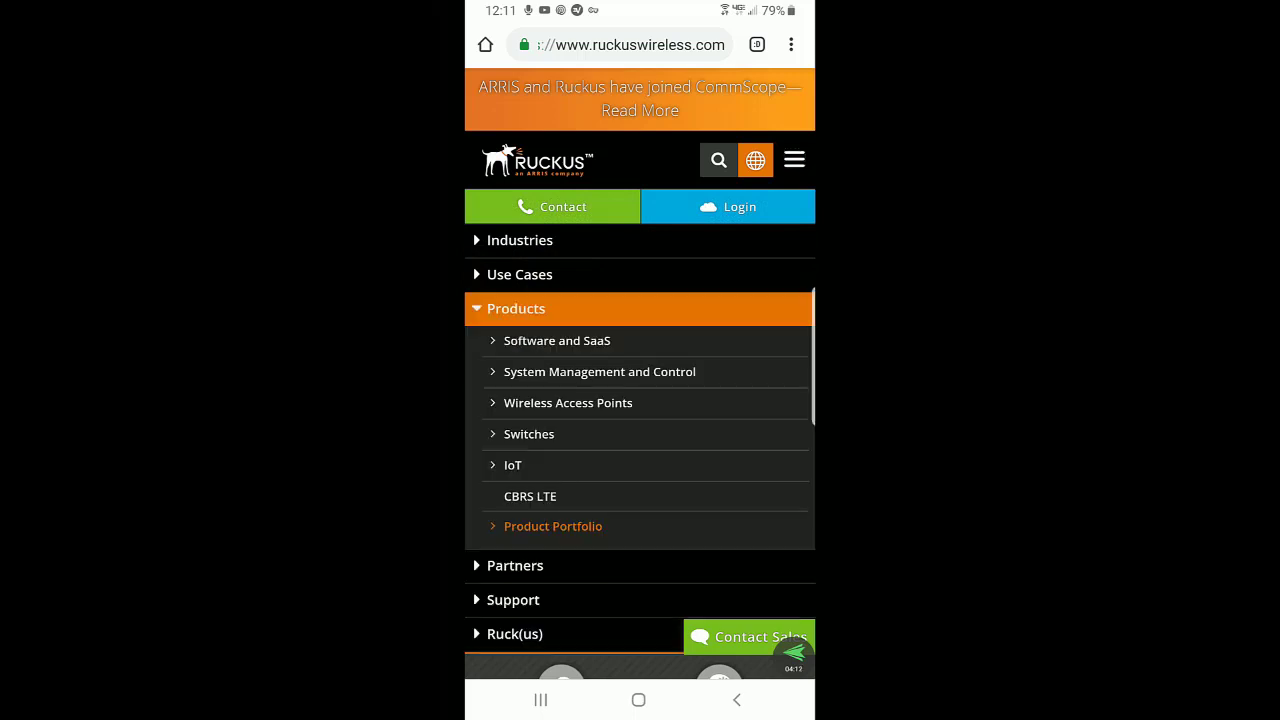
{"action": "left_click", "coordinate": [599, 371]}
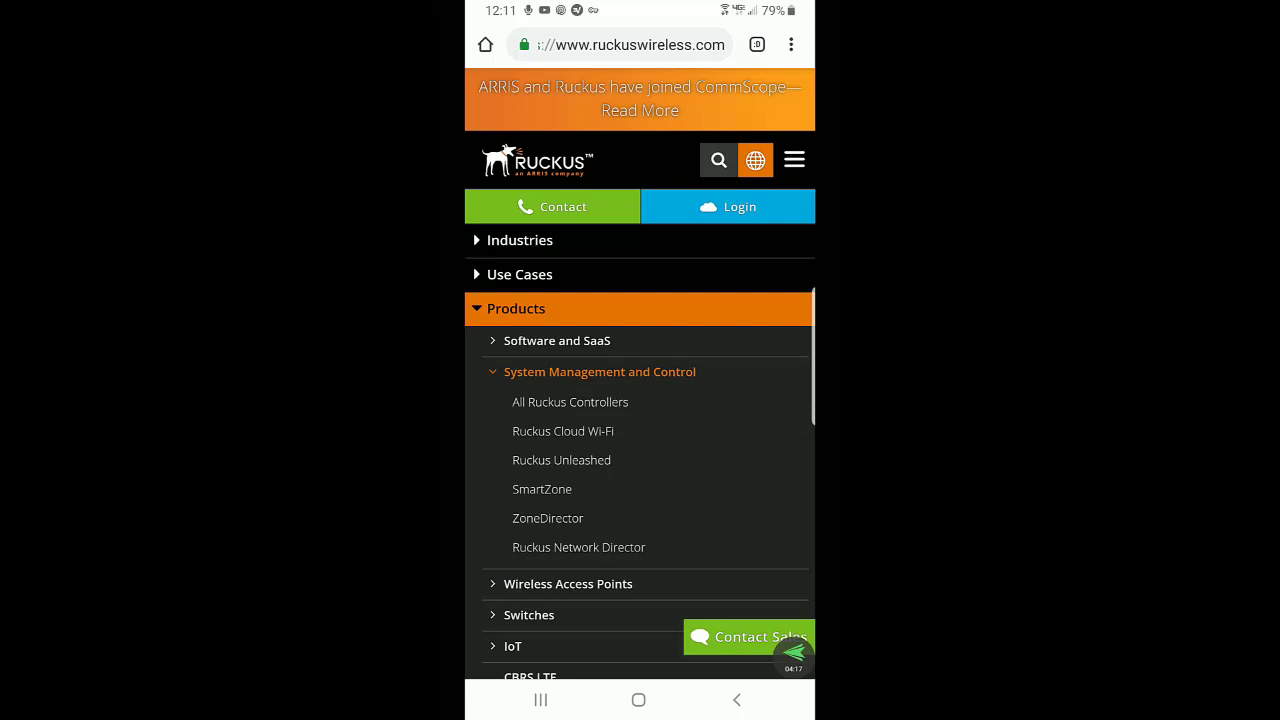
{"action": "left_click", "coordinate": [561, 460]}
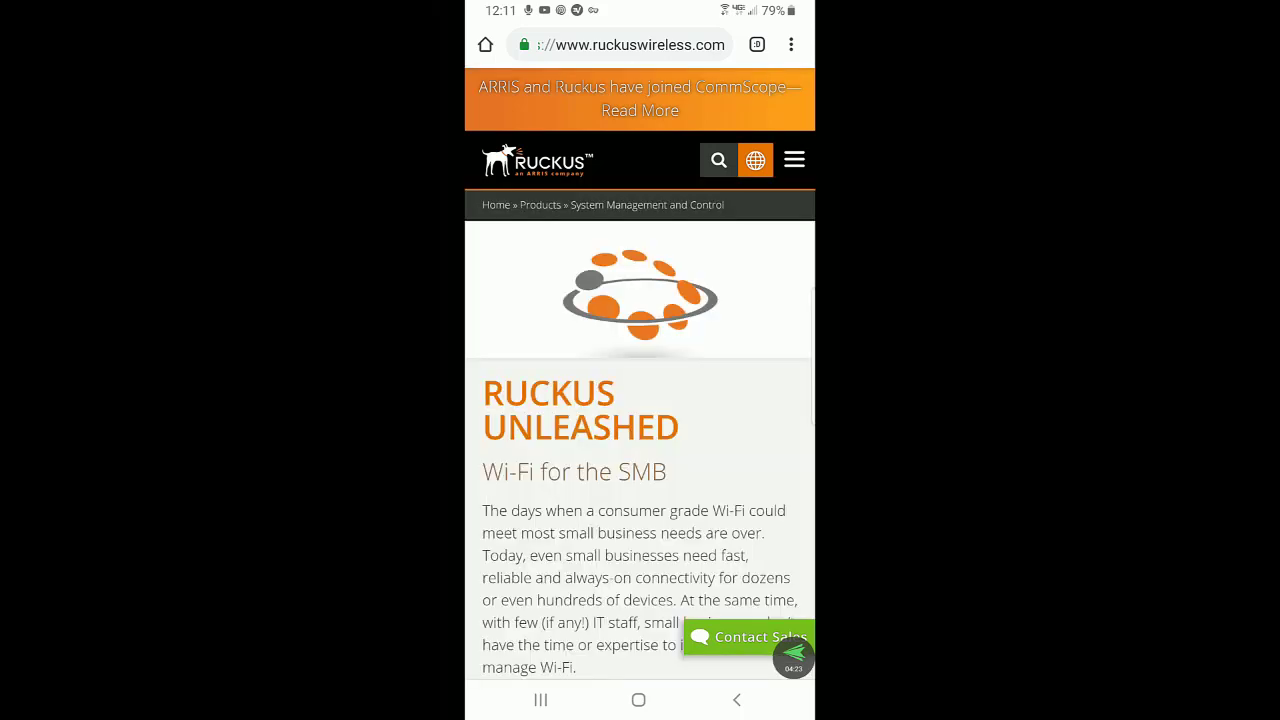